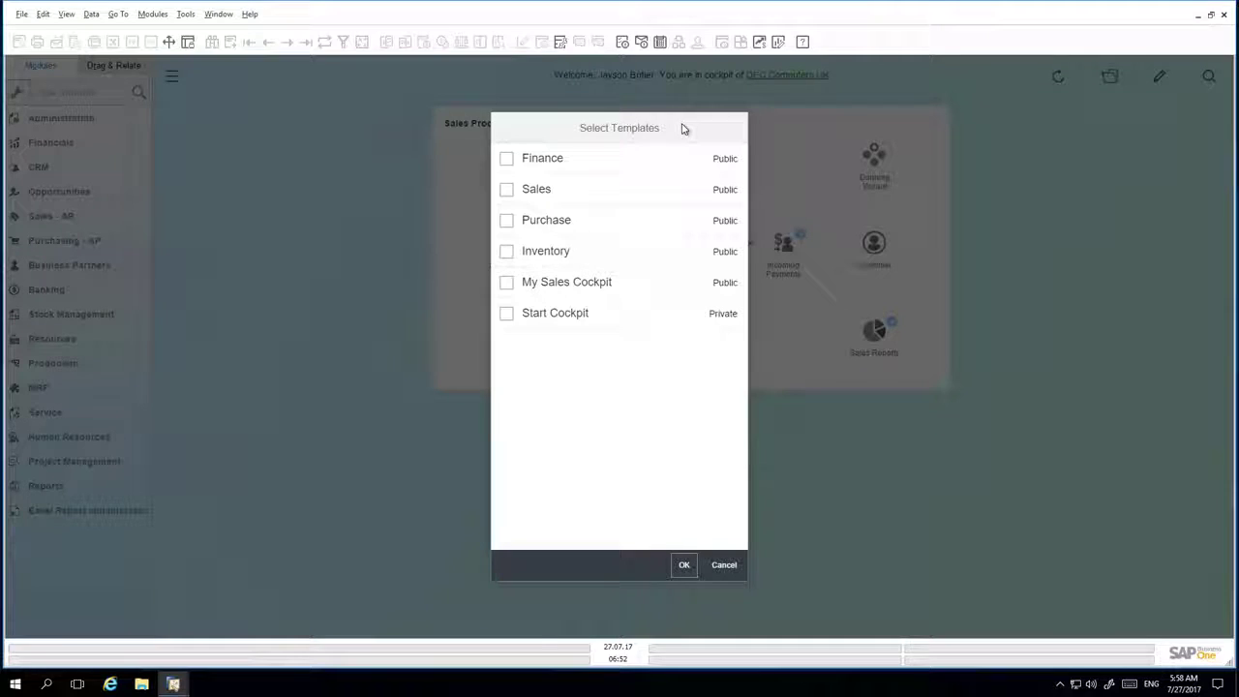
Step: Select the Sales template in Select Templates and load it for editing
click(507, 190)
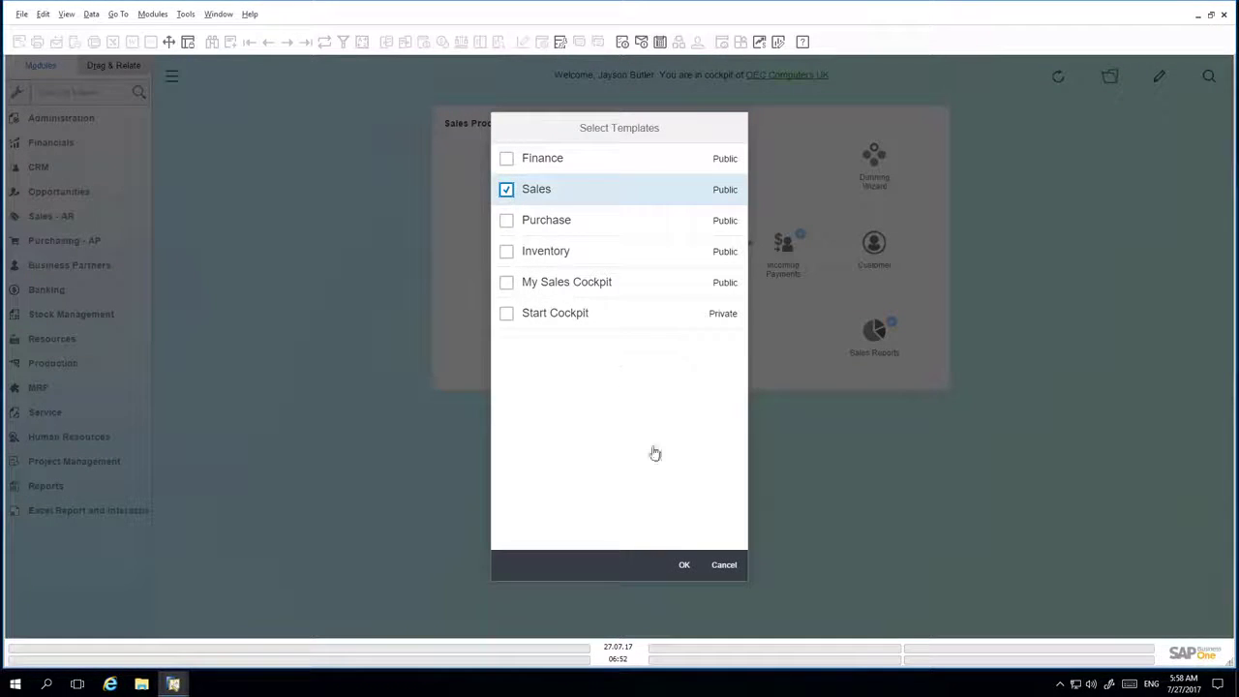
click(684, 566)
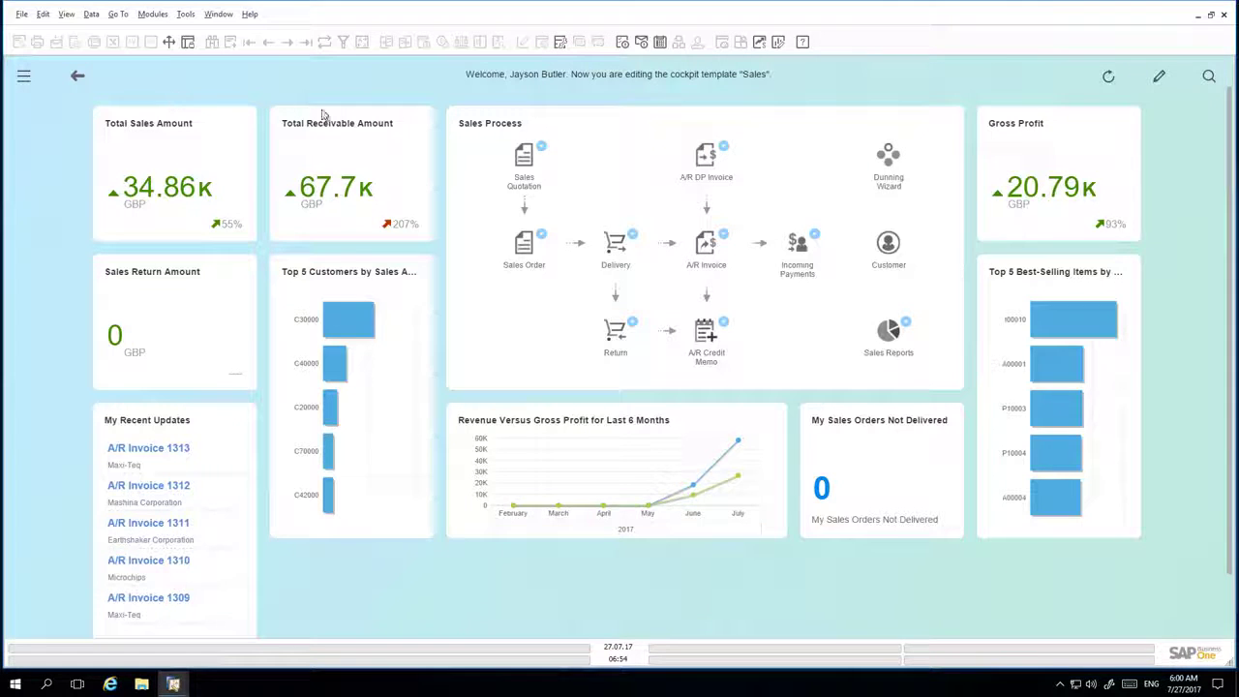
Step: Add the Top 5 Sales Employees by Sales Amount widget from the Widget Gallery to the cockpit
click(1159, 79)
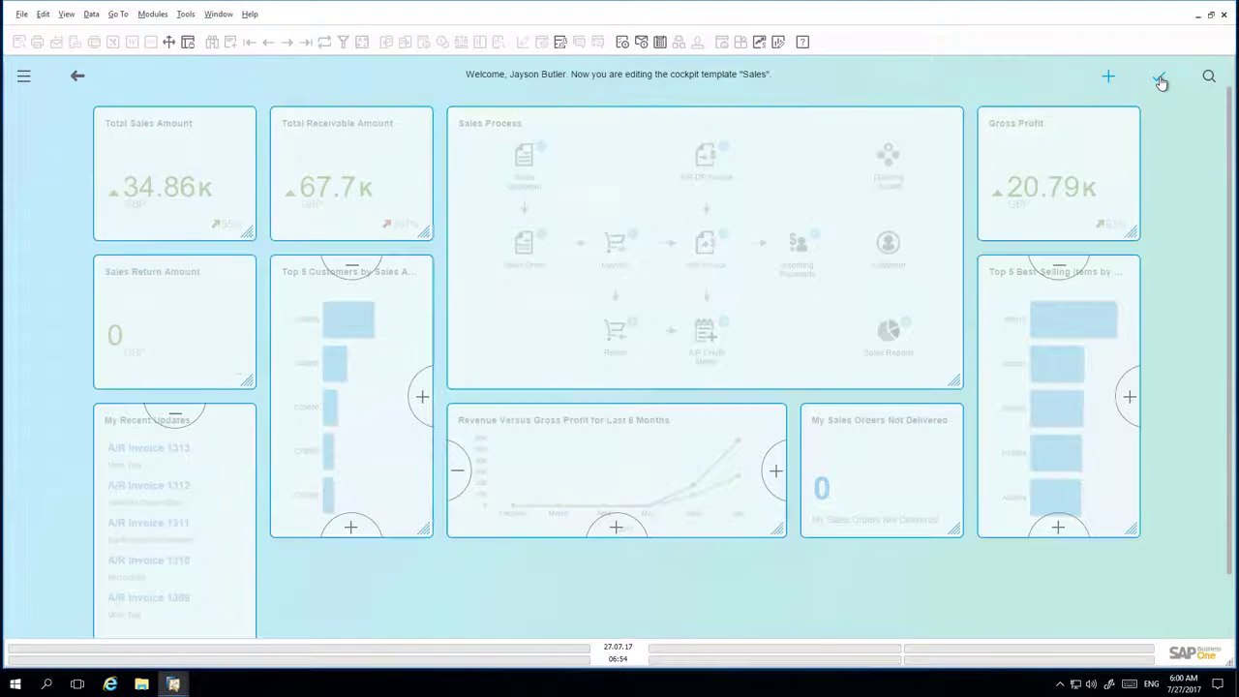
click(1108, 79)
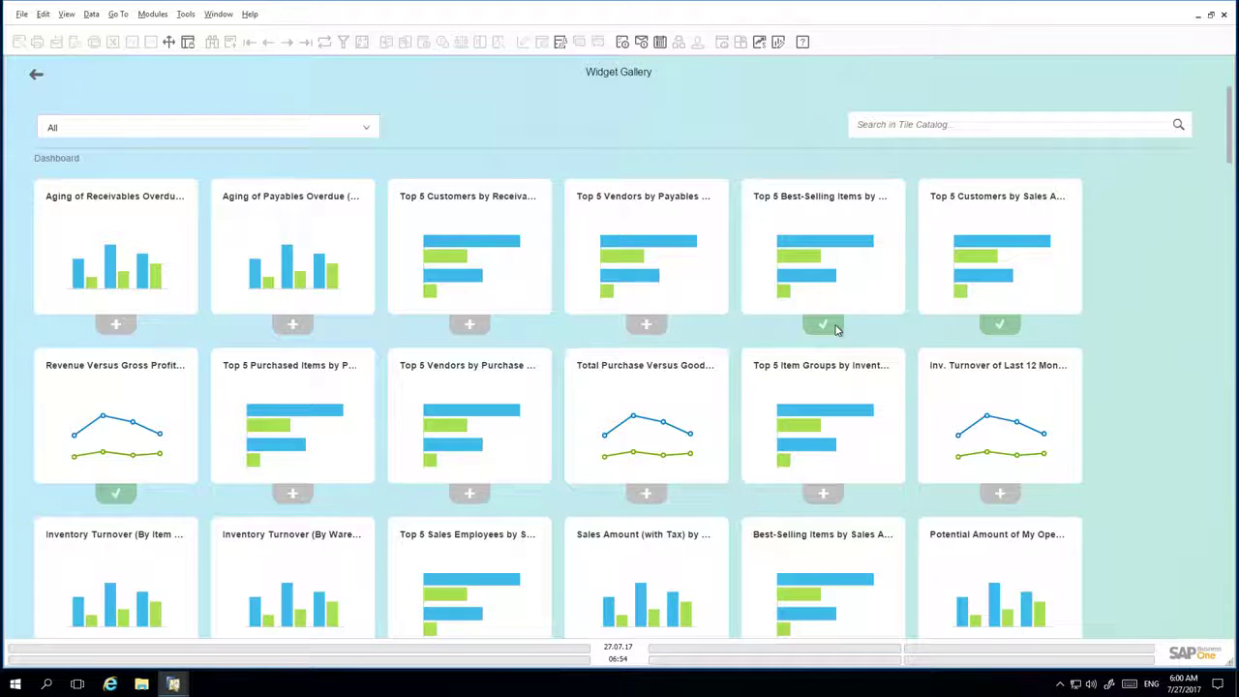
scroll(837, 330, down, 4)
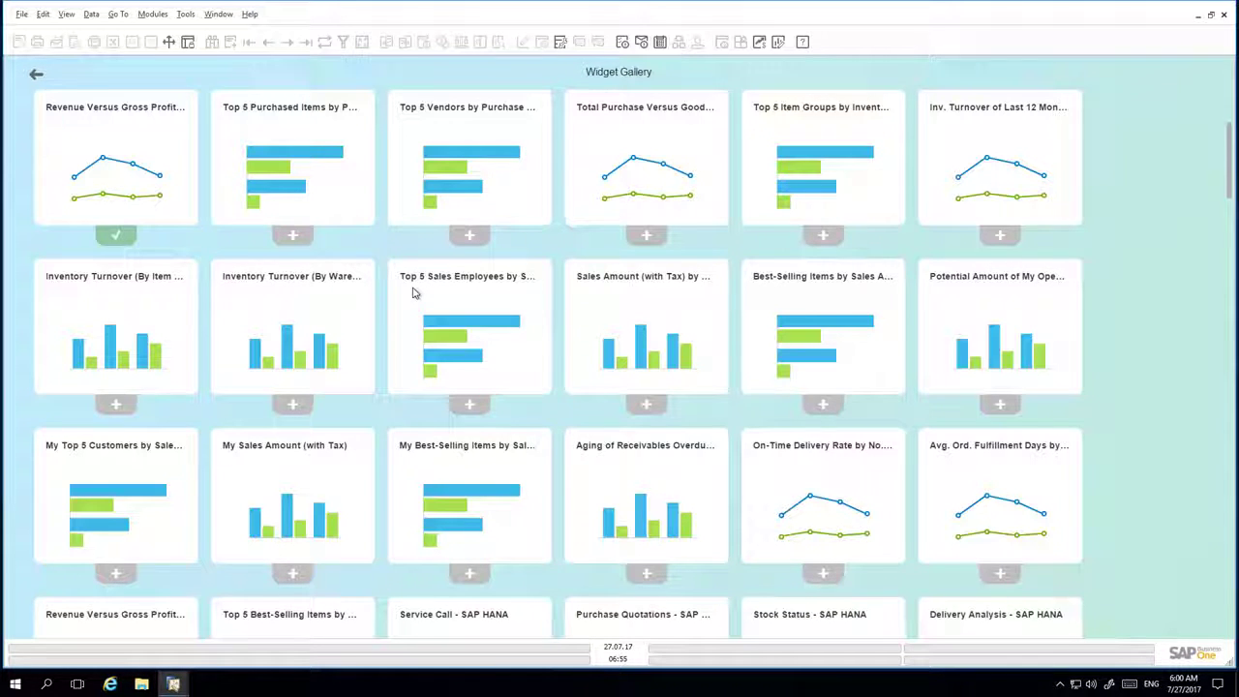
click(467, 404)
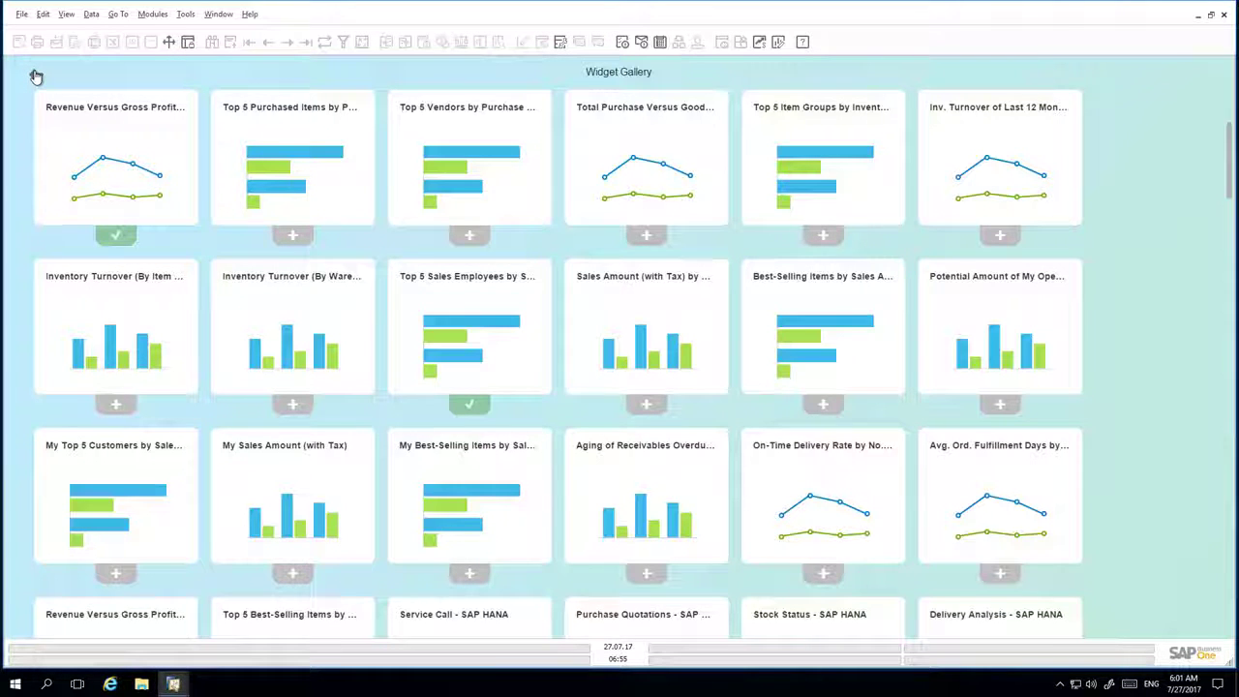
click(35, 77)
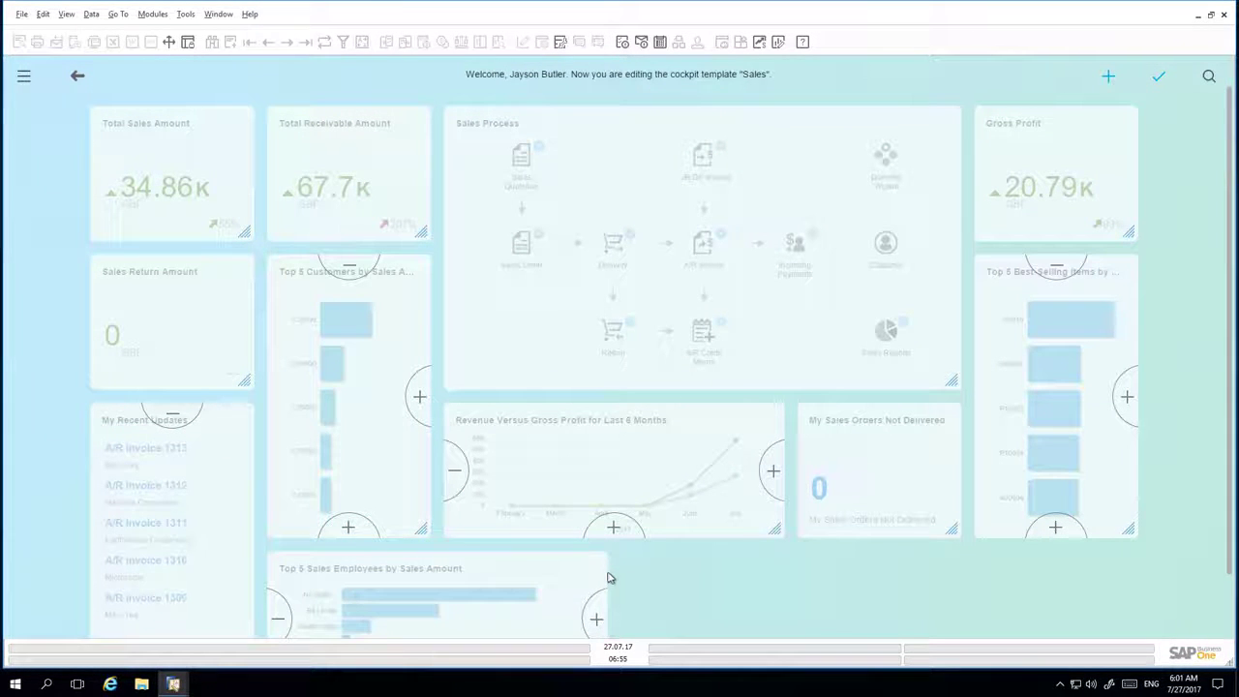
Step: Make the revenue chart taller, widen Top 5 Sales Employees beneath it, and move Top 5 Best-Selling Items up
click(597, 619)
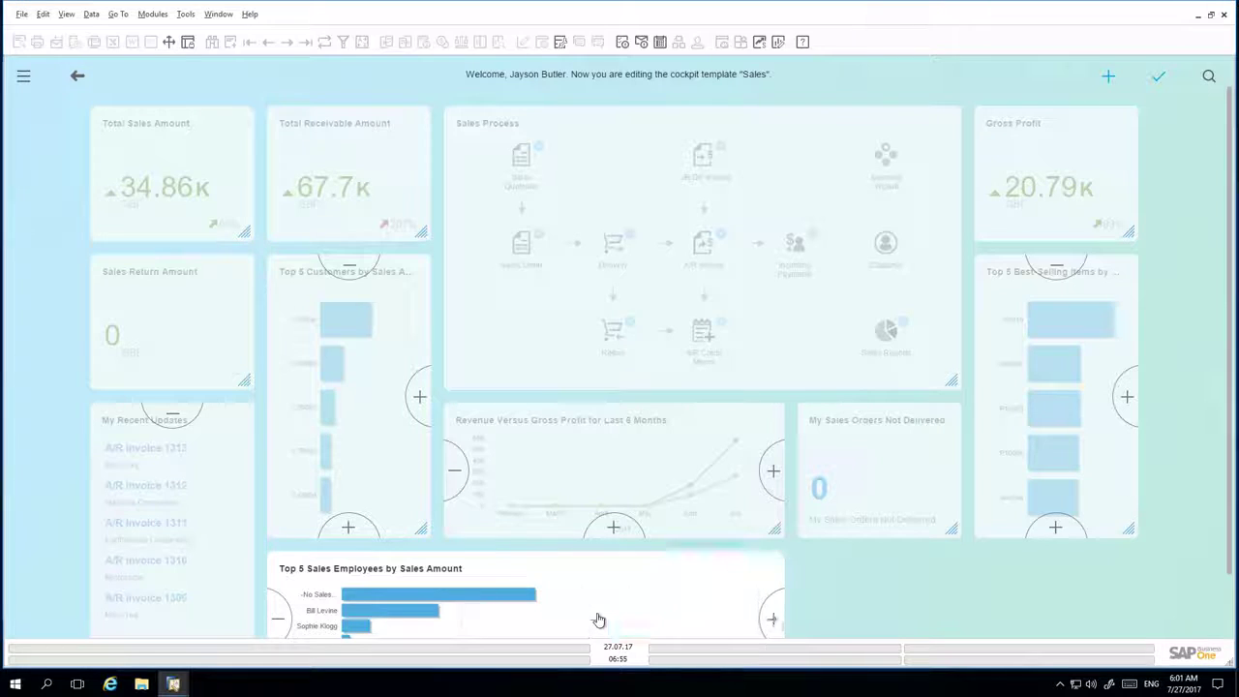
click(280, 619)
drag(1047, 484, 1048, 490)
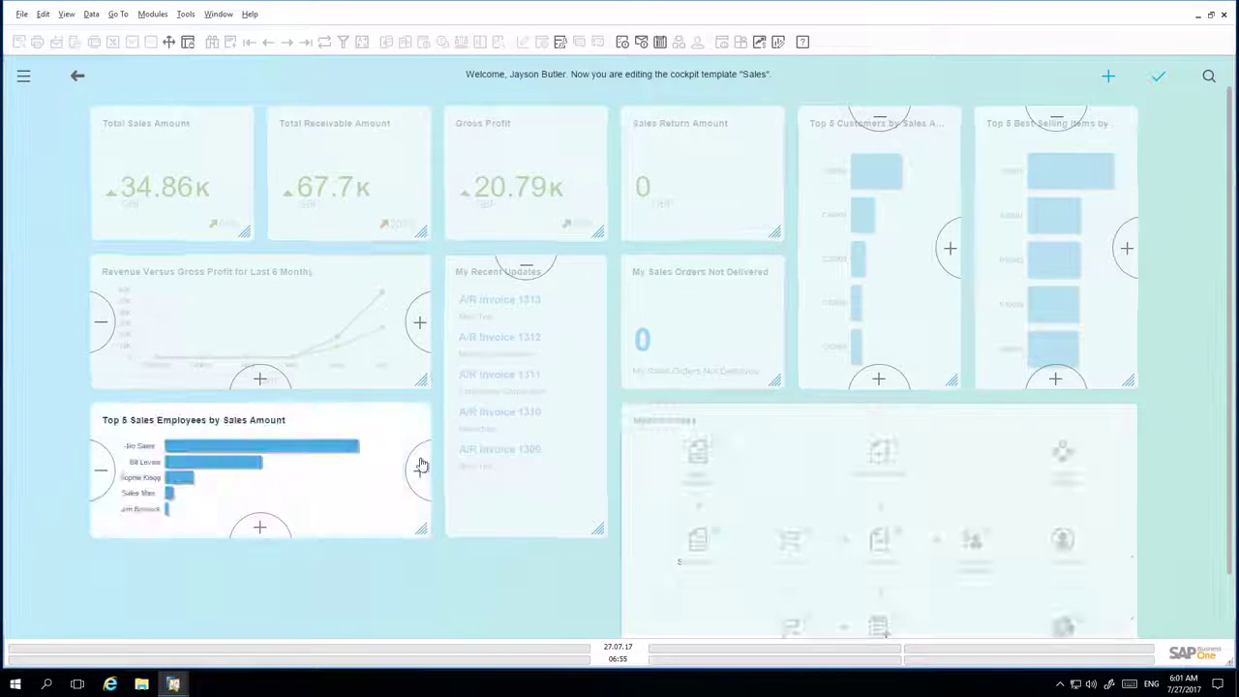
click(420, 464)
click(265, 310)
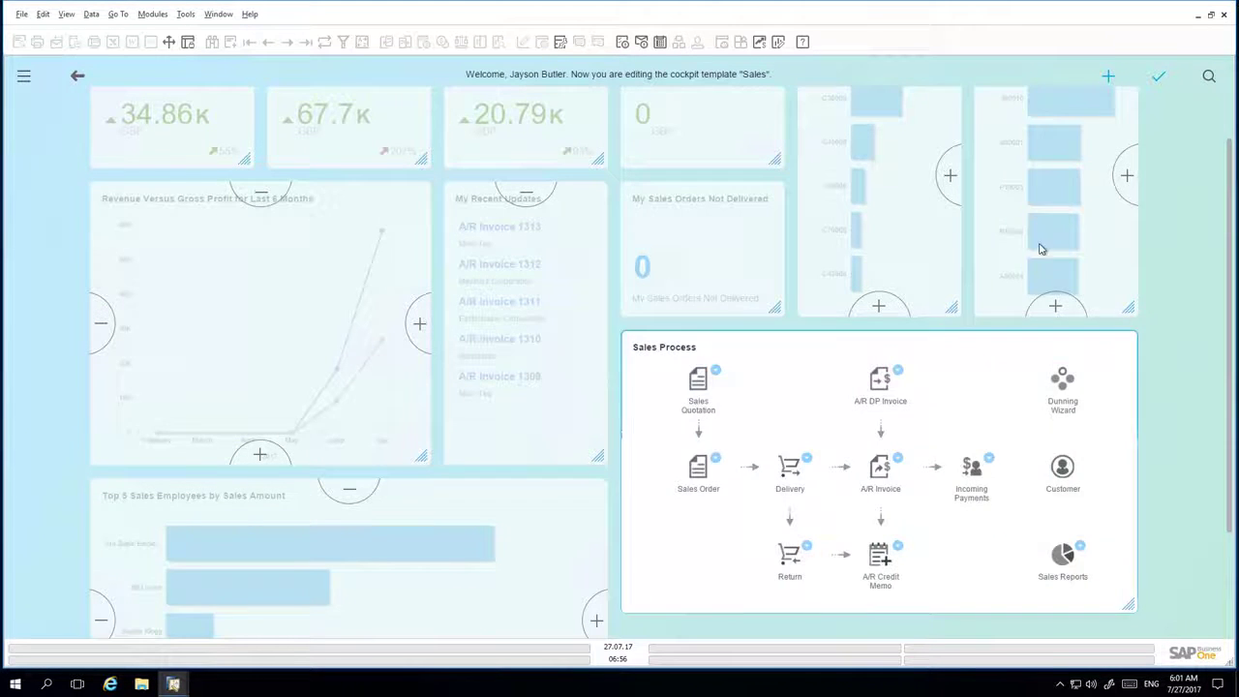
click(355, 498)
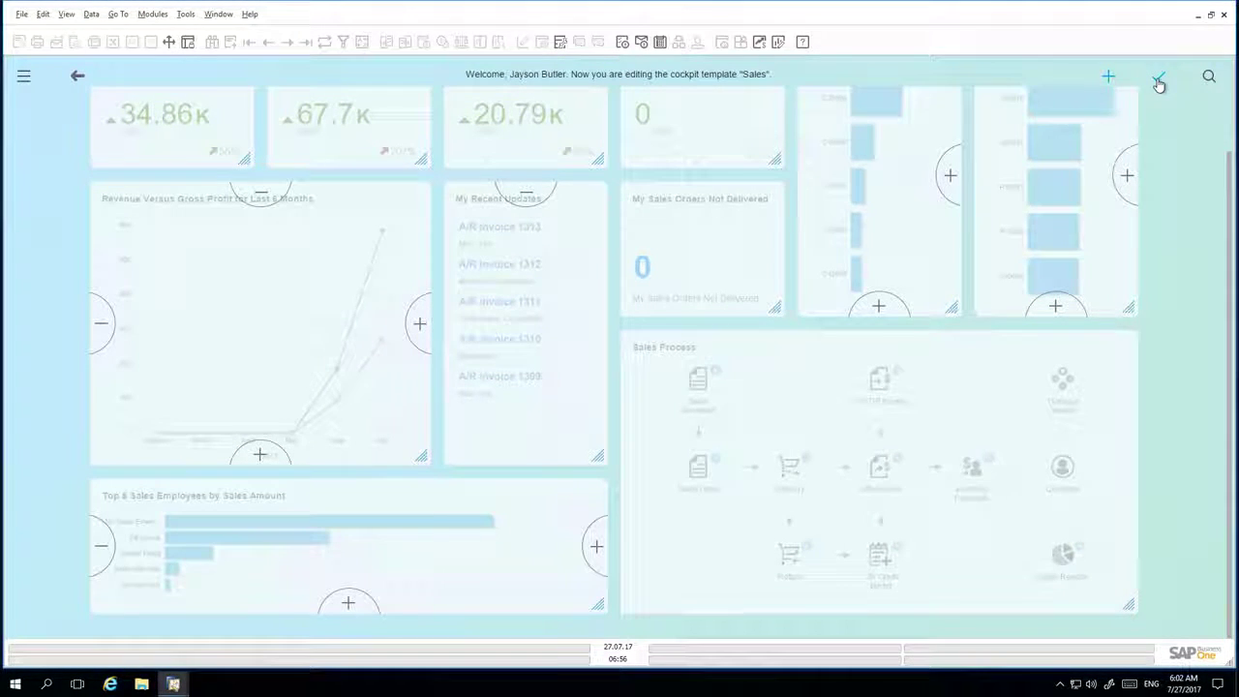
click(1159, 84)
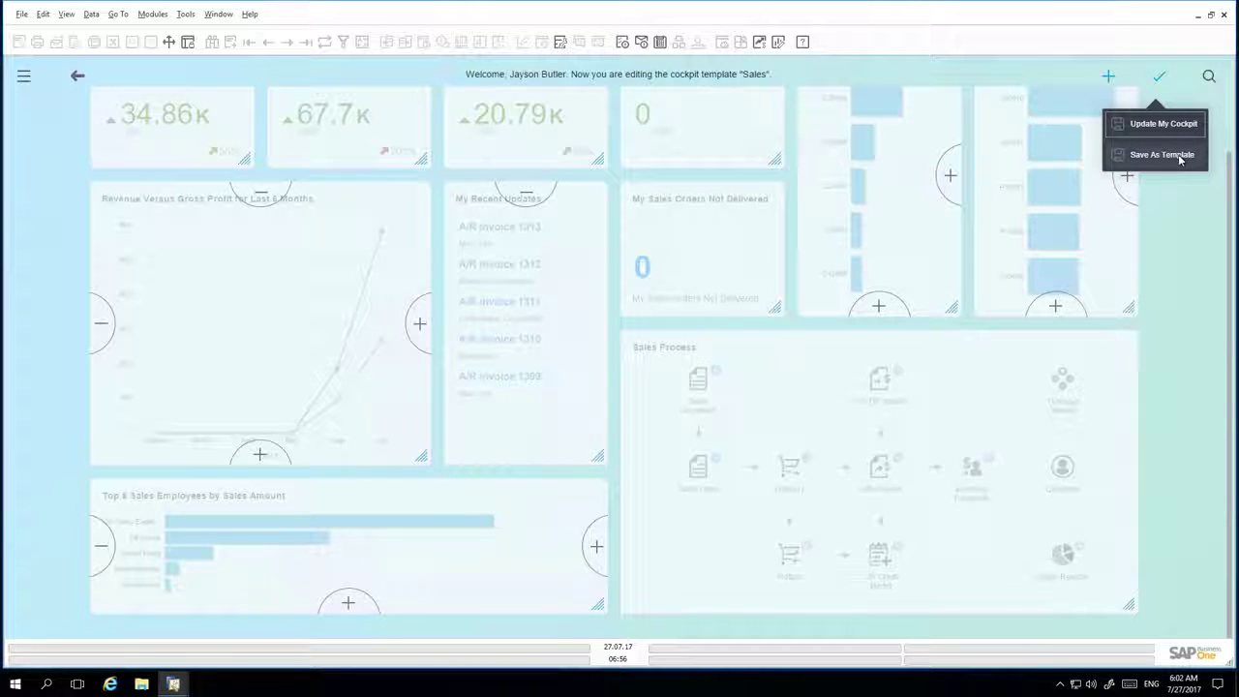
Step: Save the layout as a new template named 'Enhanced Sales Cockpit v1'
click(1161, 155)
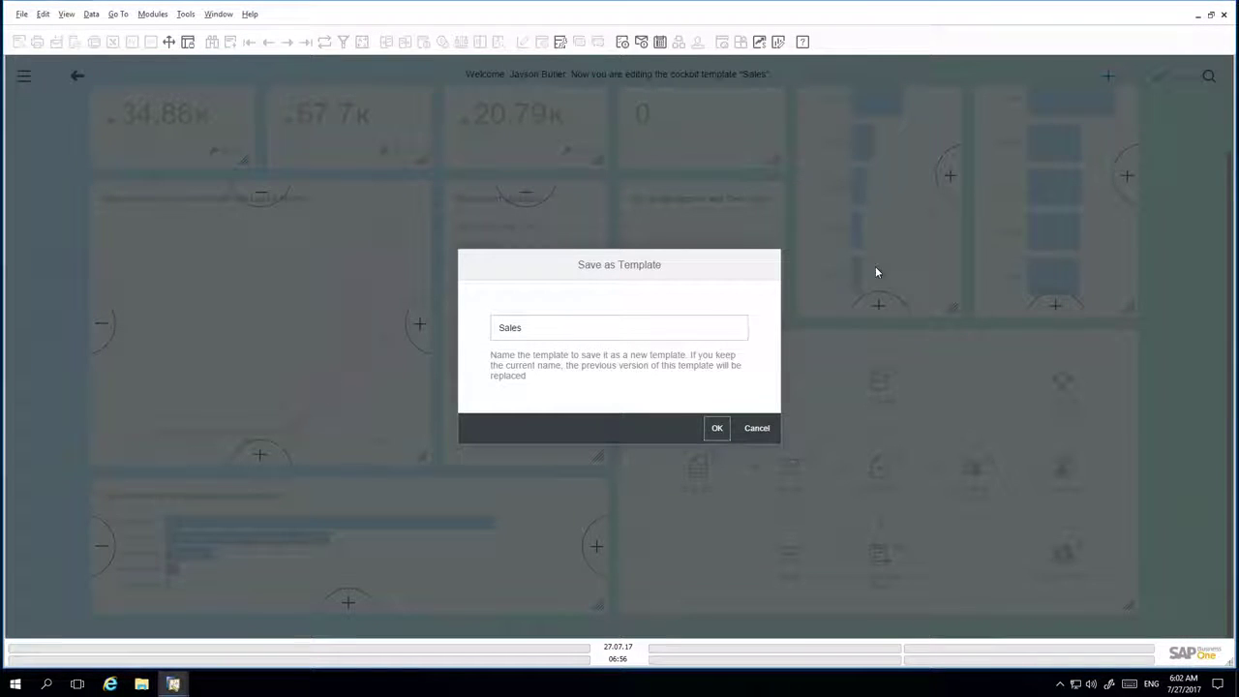
click(538, 331)
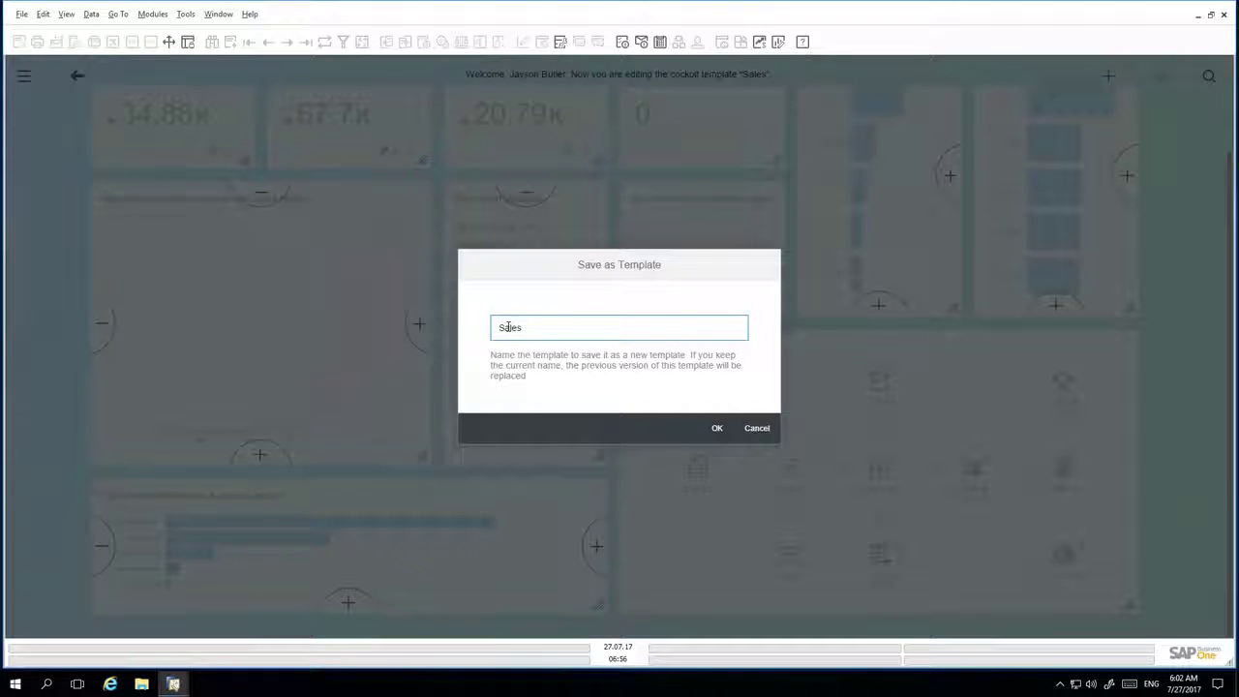
key(Home)
text(Enhanced Sales Cock)
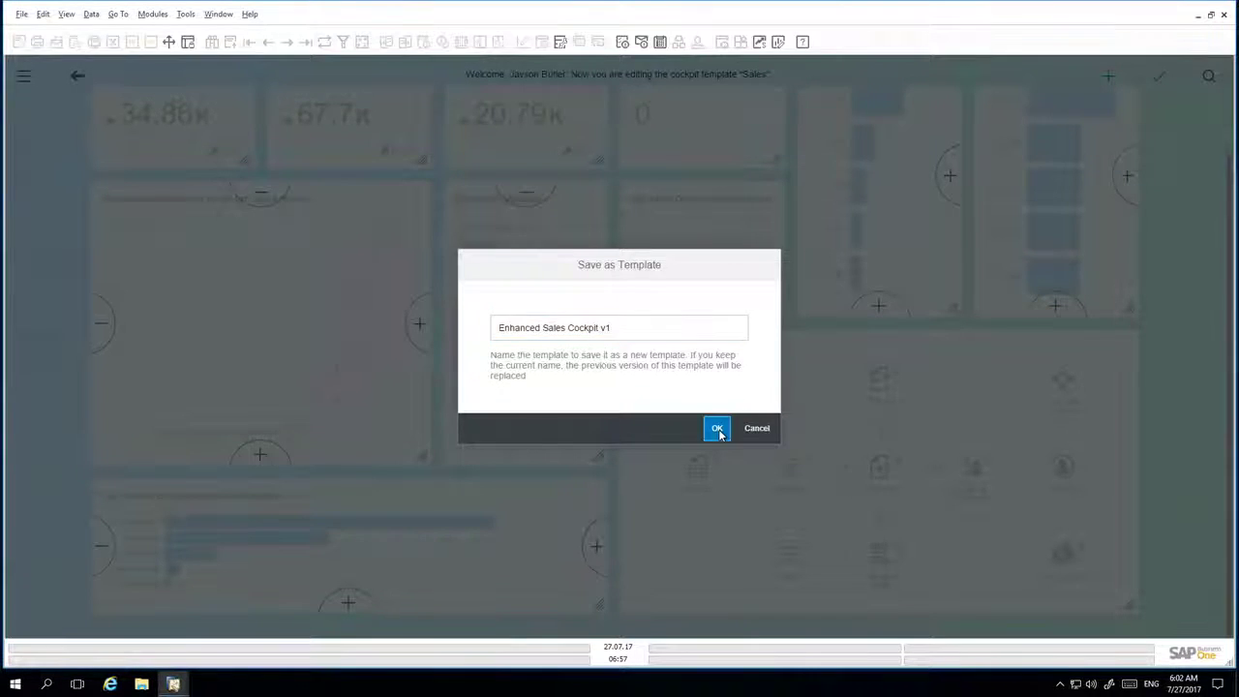
click(716, 427)
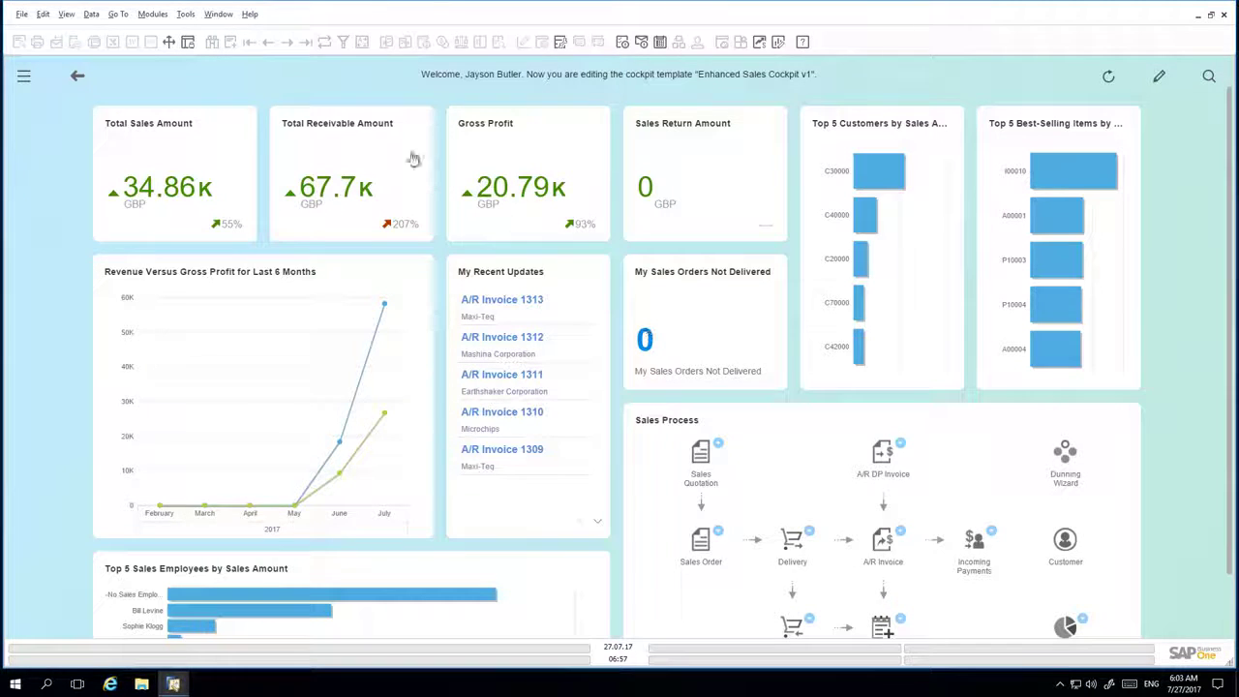
Step: Publish Enhanced Sales Cockpit v1 from Tools > Cockpit > Cockpit Management
click(185, 13)
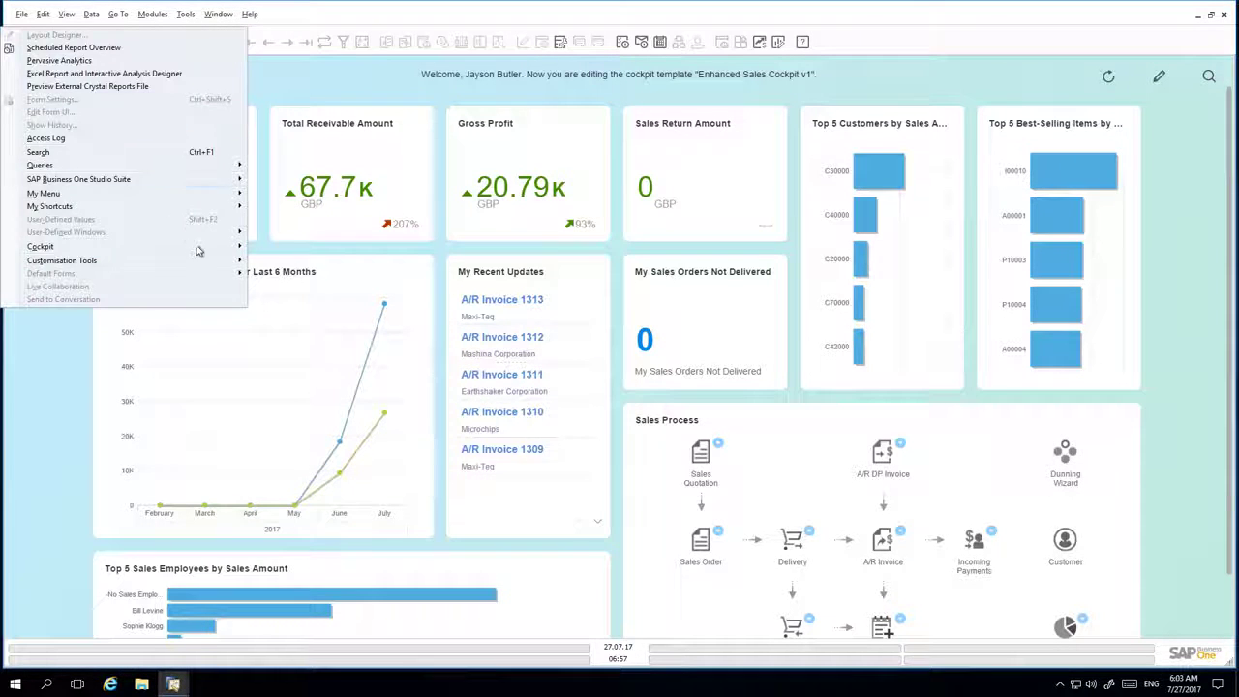
mouse_move(218, 246)
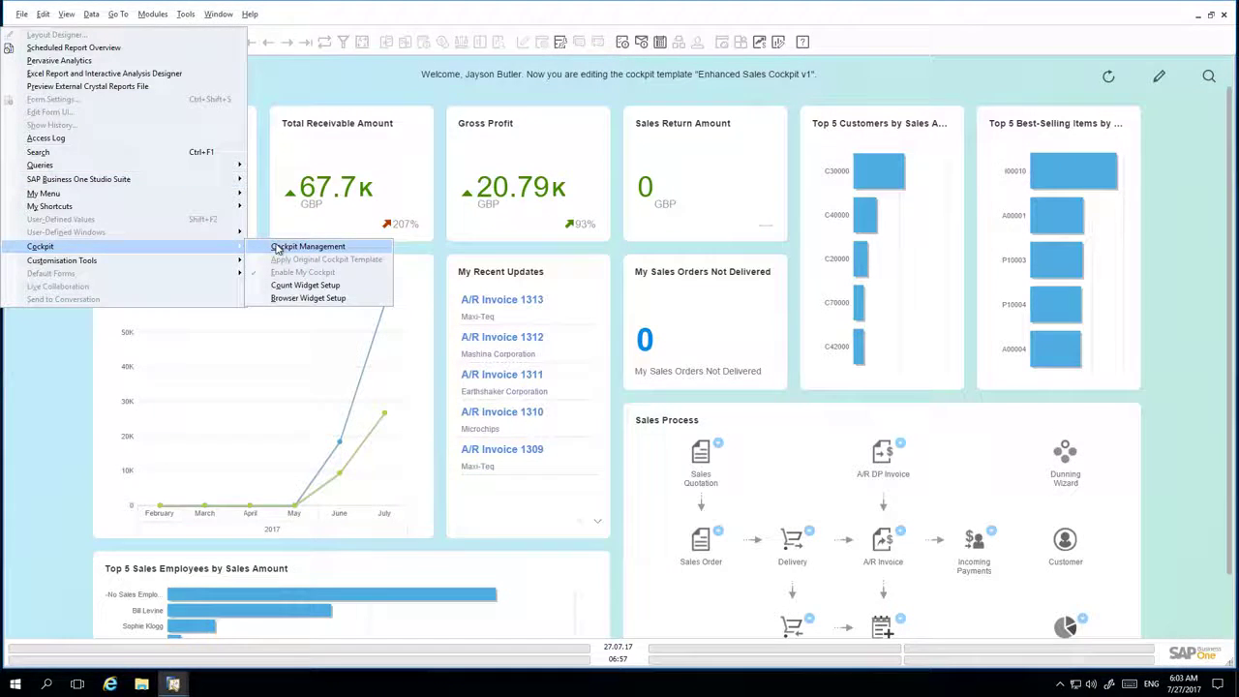
click(276, 249)
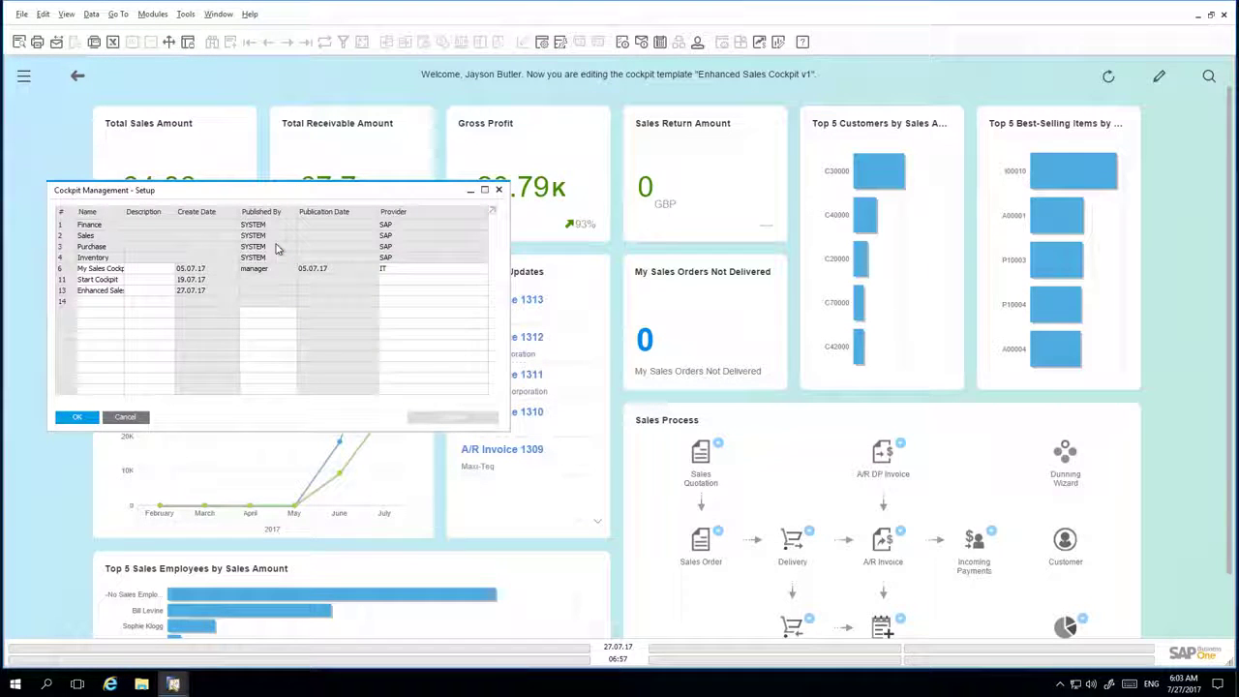
click(61, 290)
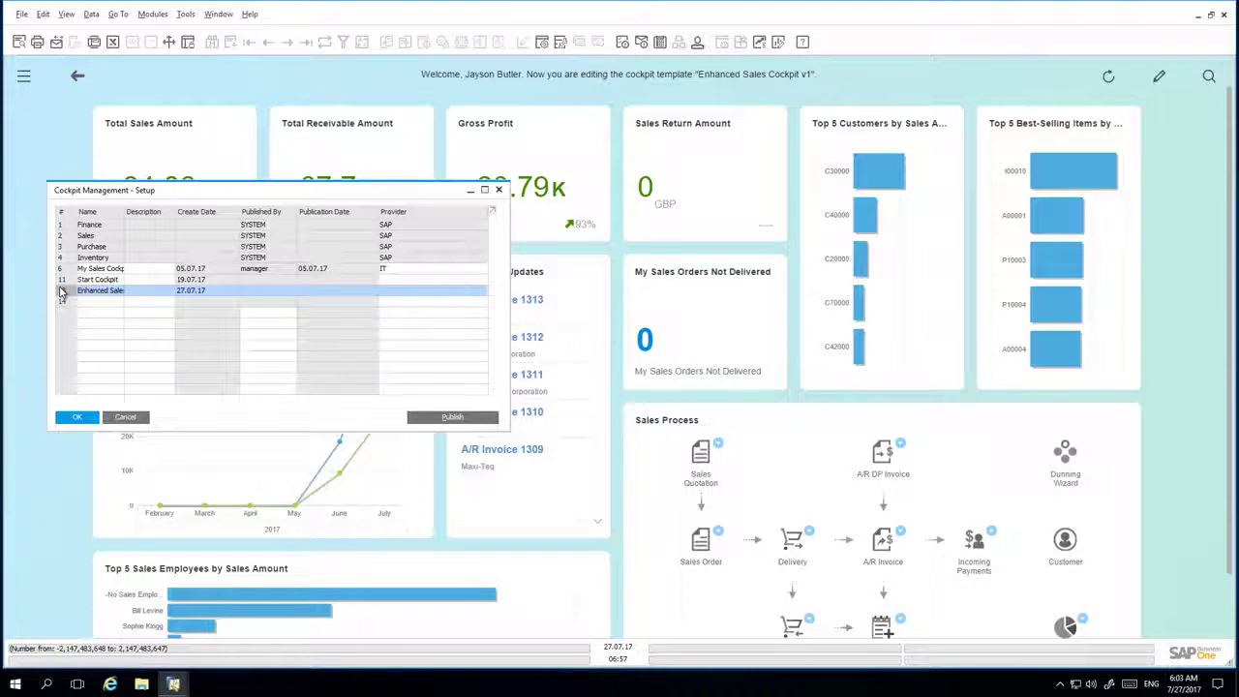
click(453, 417)
click(84, 422)
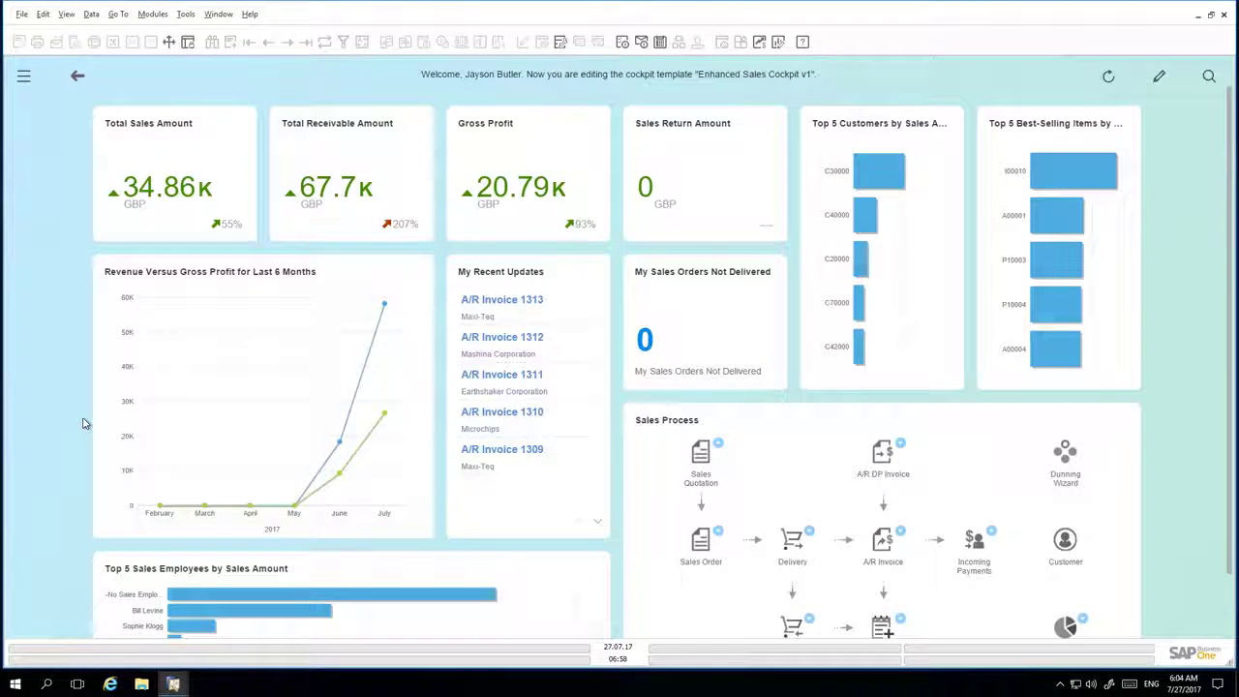
Step: Set the Sales user group's cockpit template to Enhanced Sales Cockpit v1 in User Groups
click(24, 80)
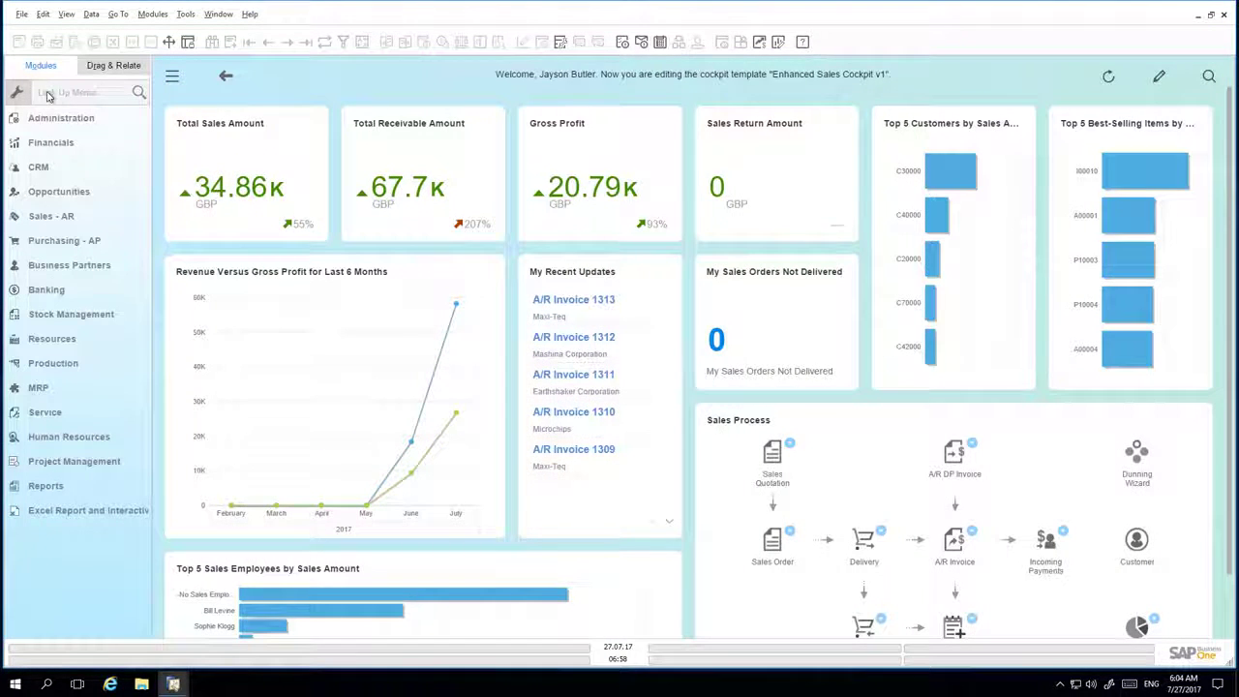
click(47, 93)
text(user group)
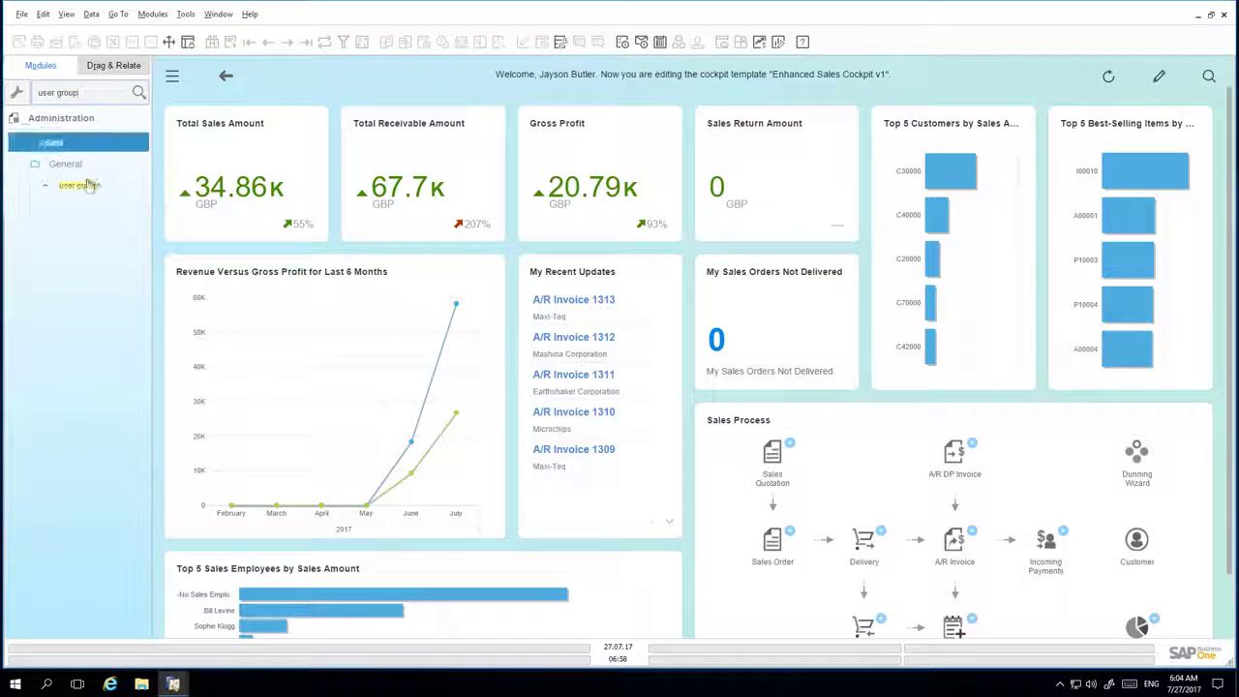
click(82, 185)
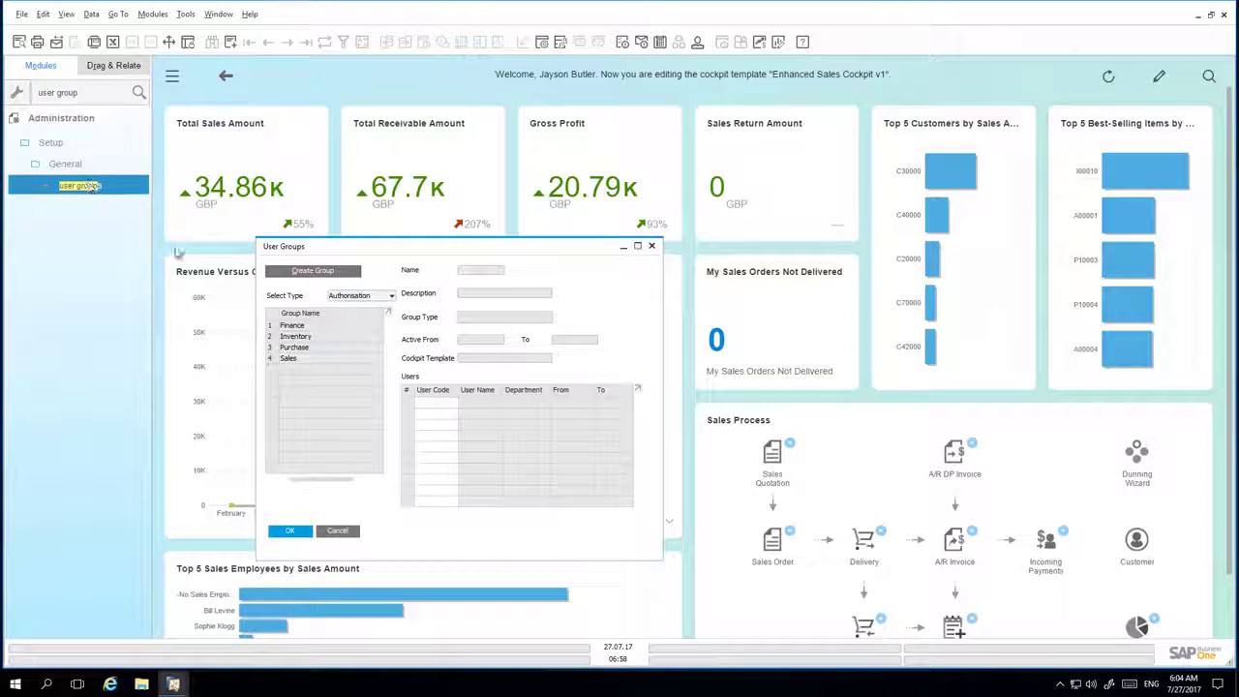
click(311, 360)
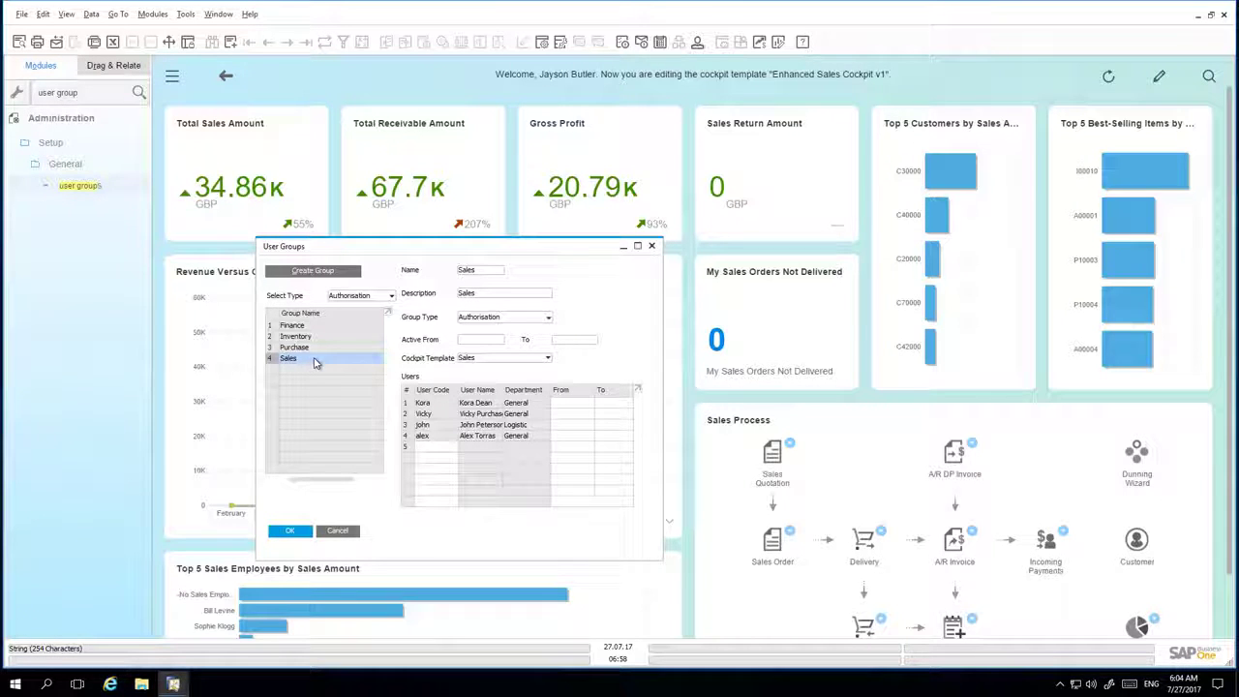
click(484, 360)
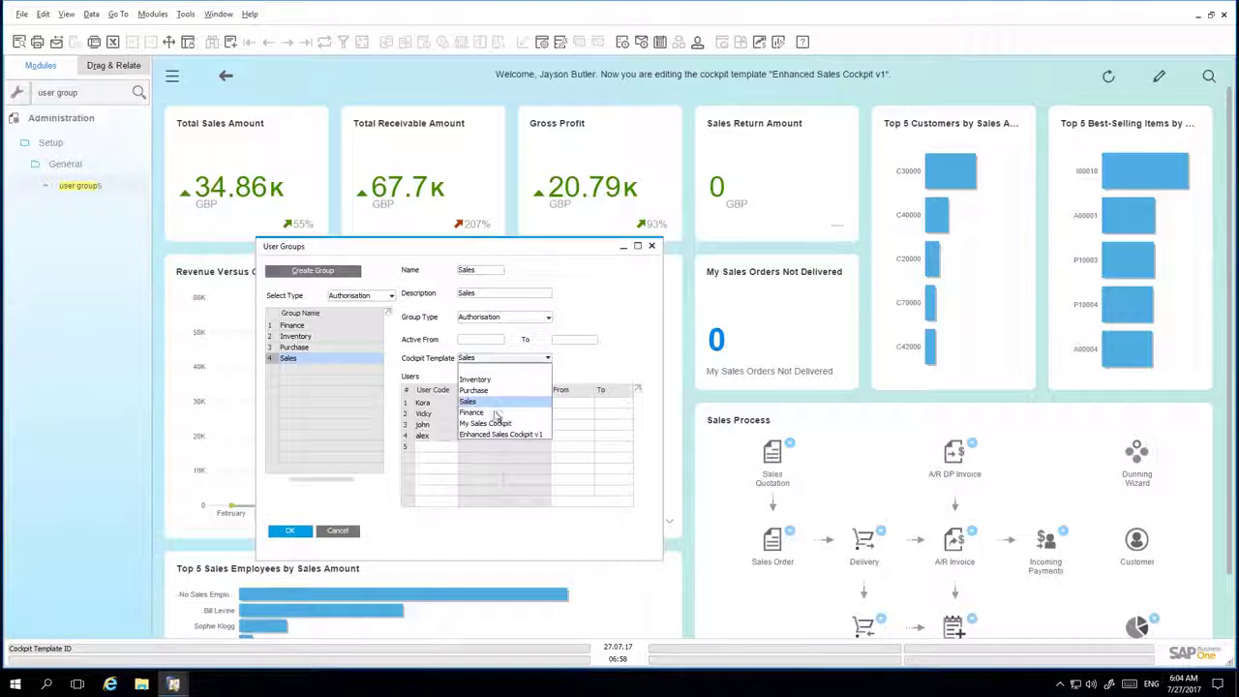
click(497, 435)
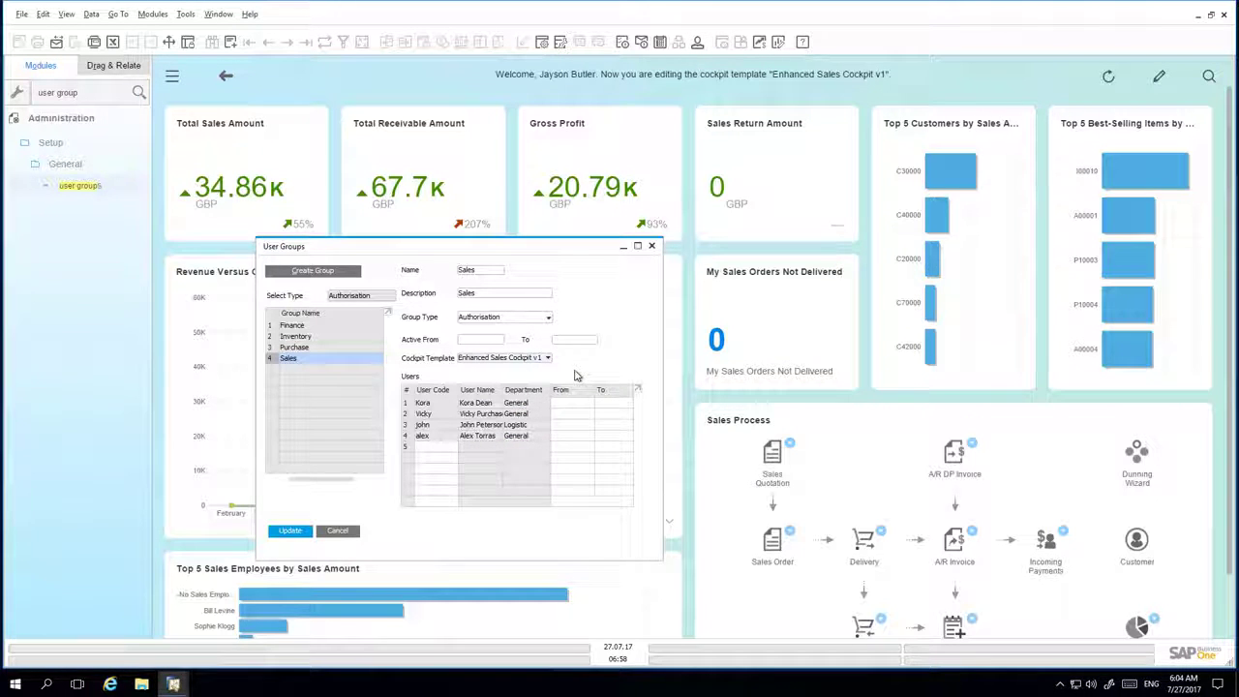
Step: Add the new user to the Sales group and save the changes
click(451, 447)
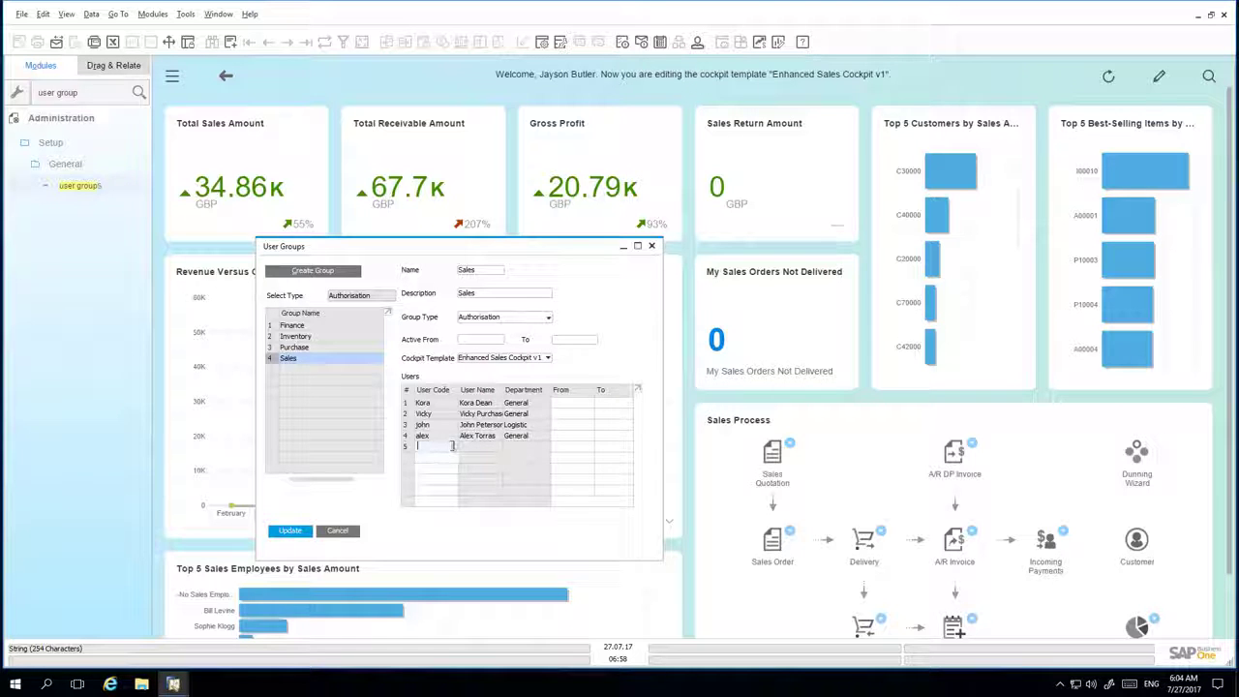
text(kate)
key(Tab)
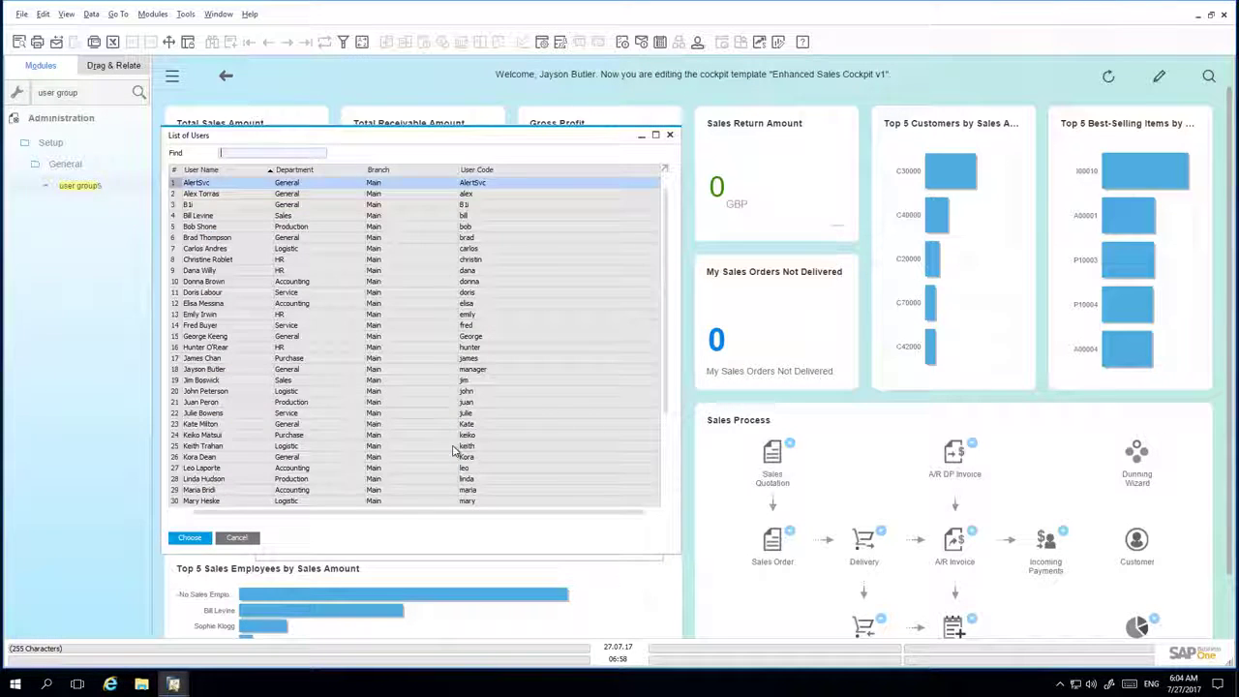
click(198, 540)
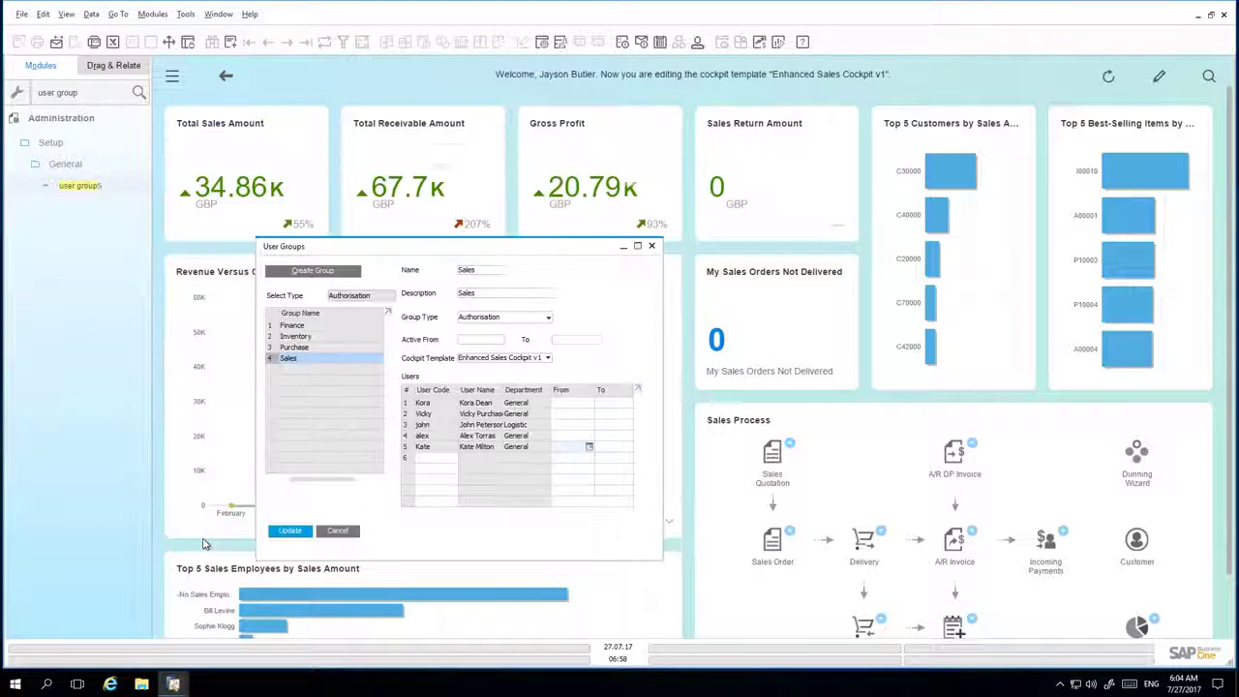
click(299, 533)
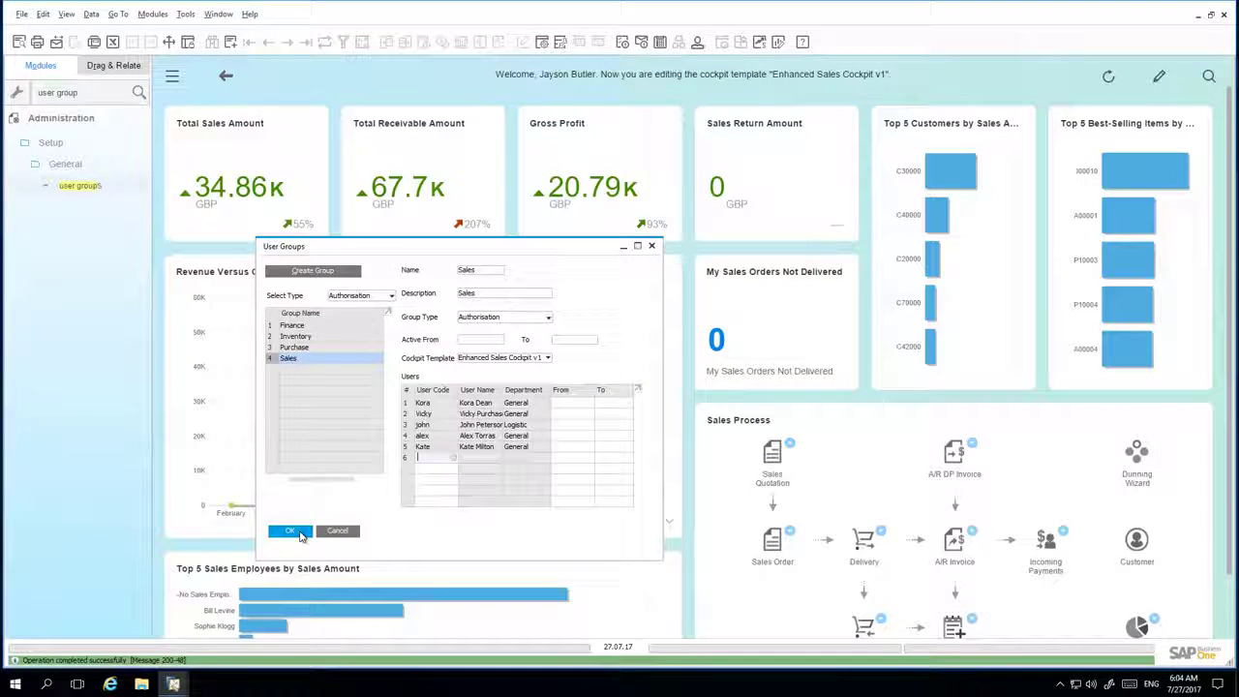
click(291, 531)
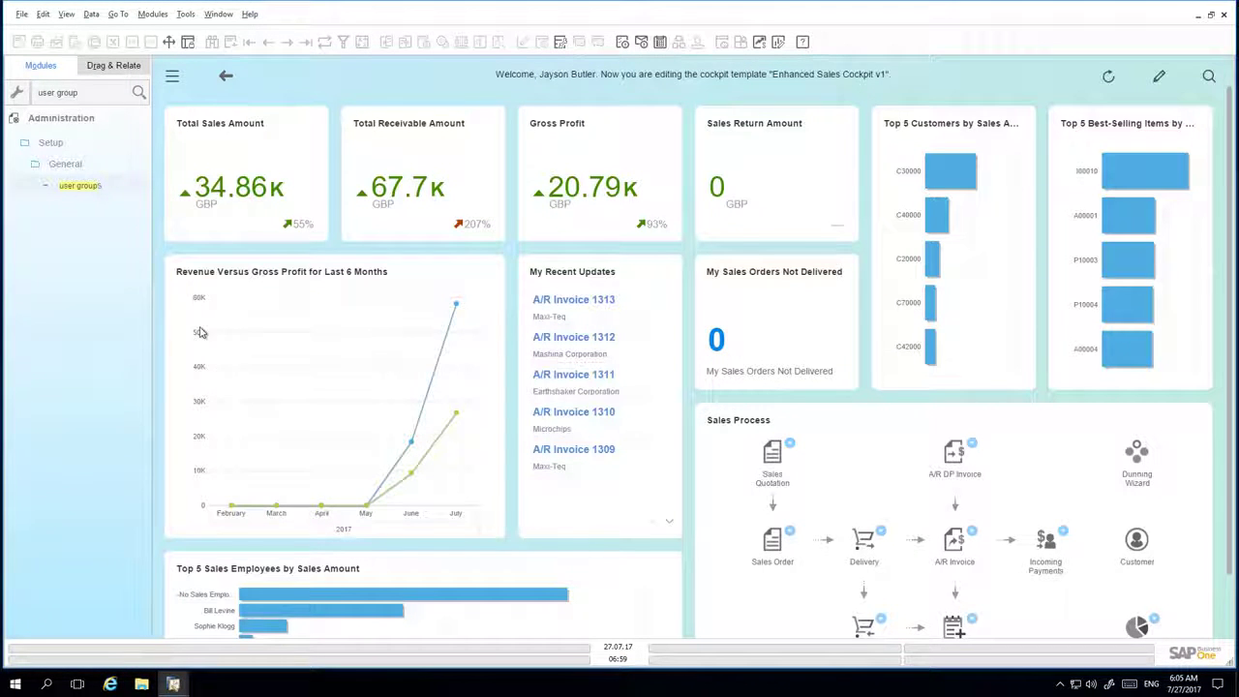
Step: Switch users via Administration > Choose Company, logging in with the new member's user ID and password
click(90, 91)
key(BackSpace)
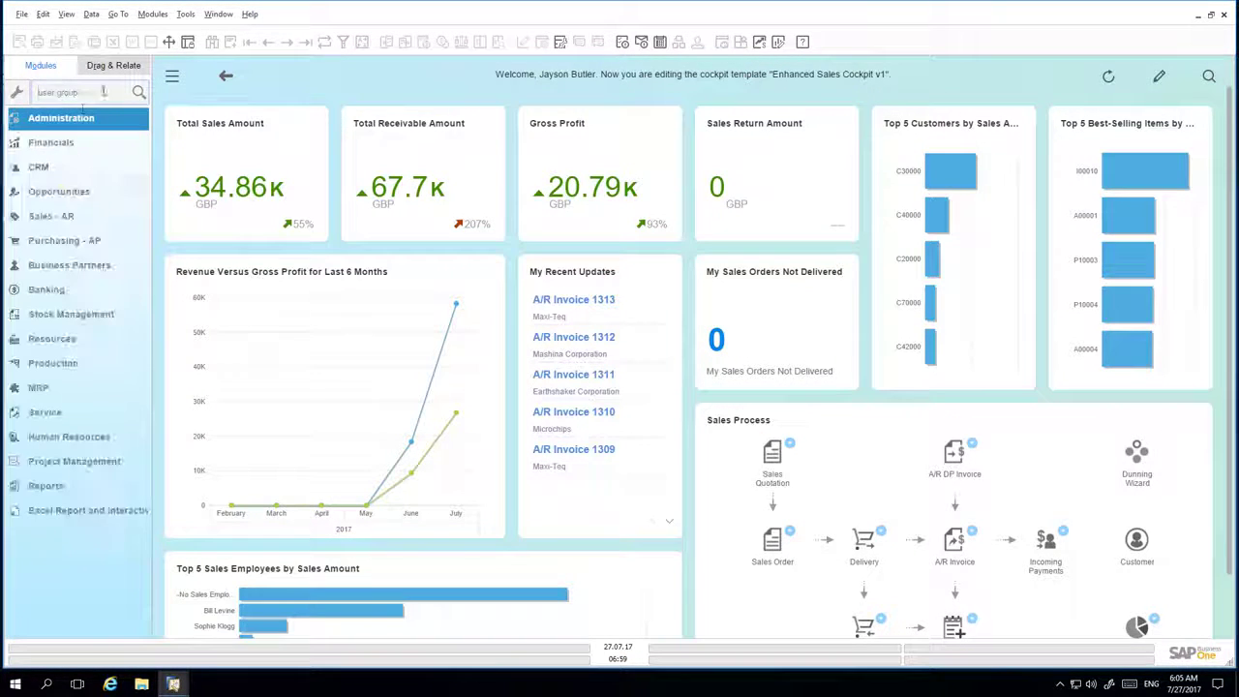
click(73, 117)
click(74, 144)
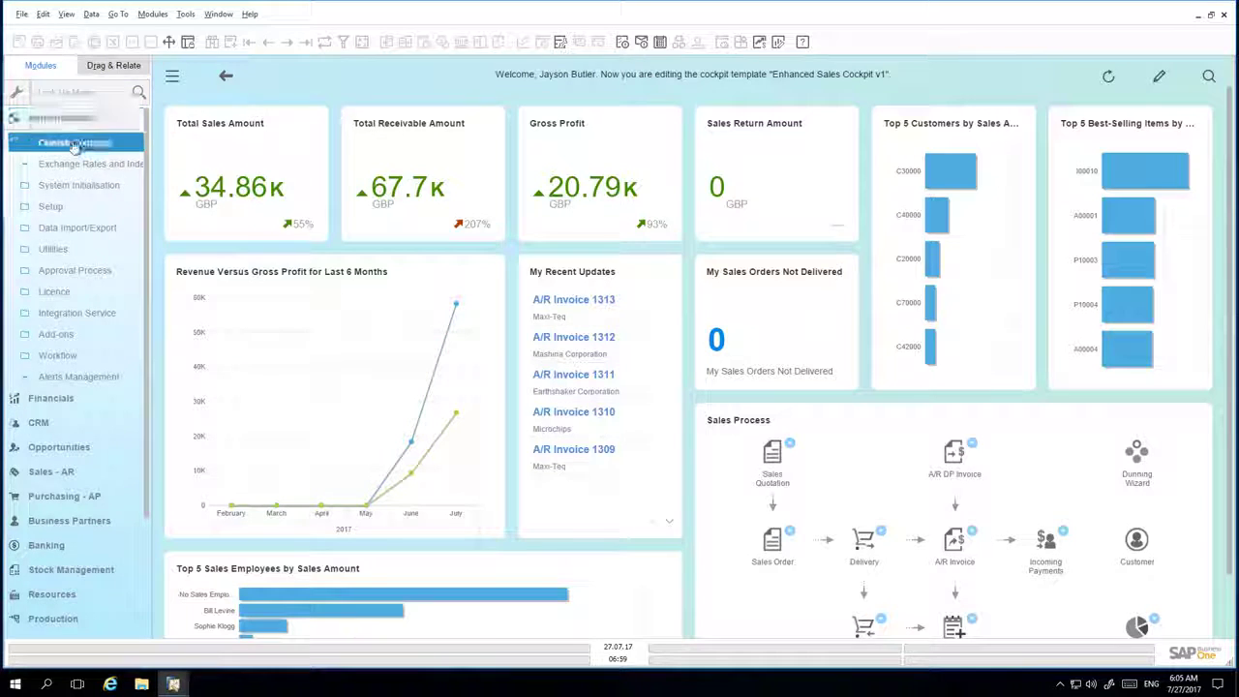
click(681, 90)
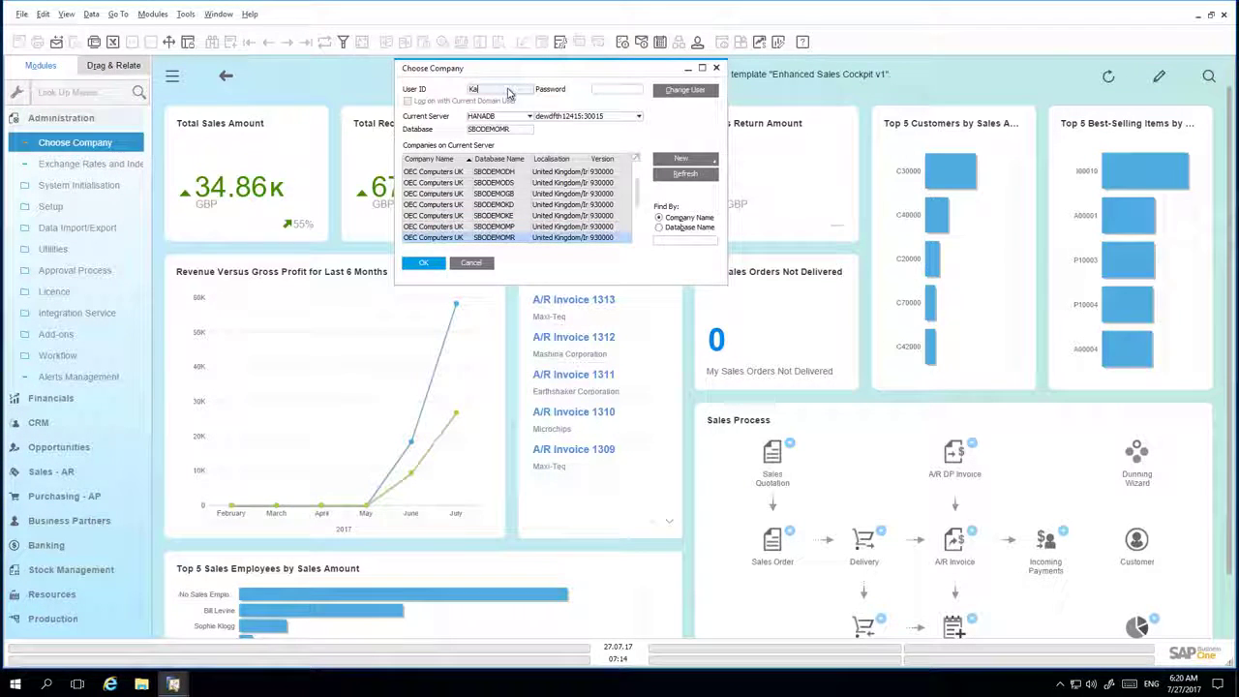
text(Kate)
click(624, 89)
text(1234)
key(Return)
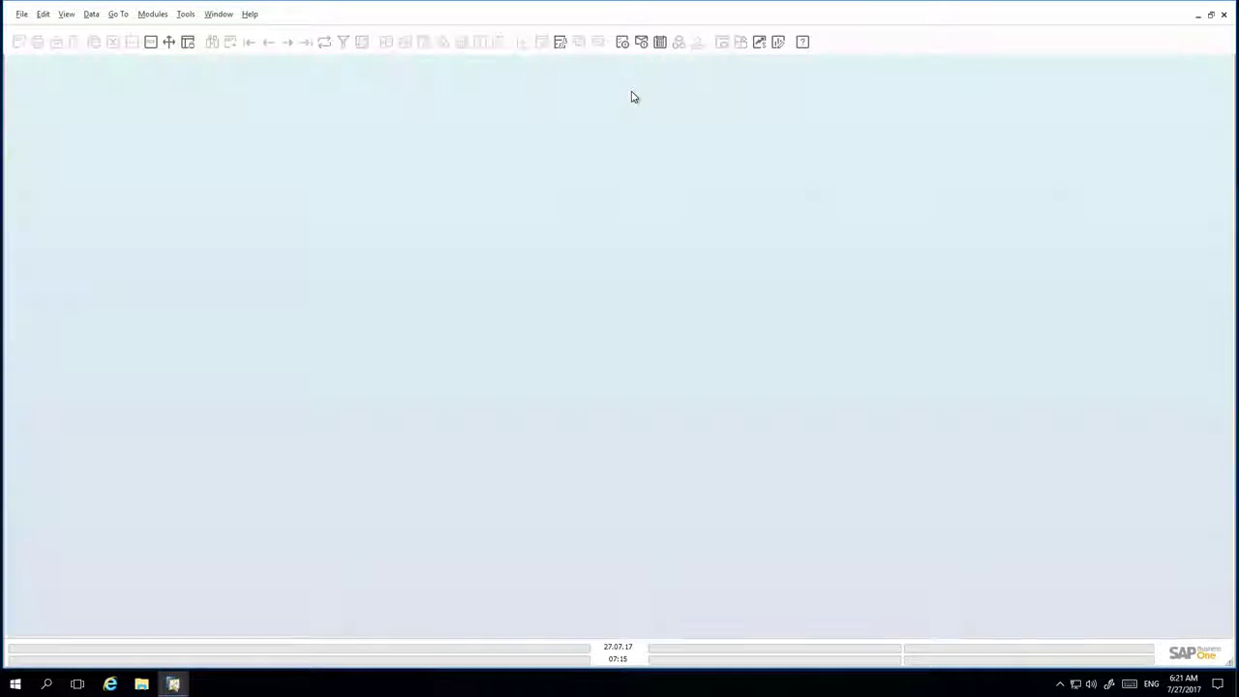